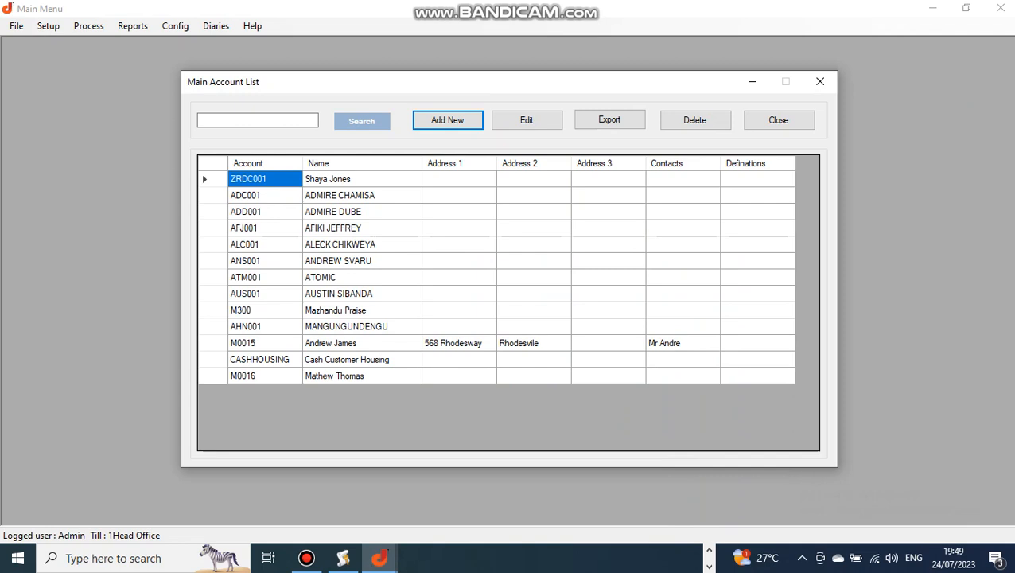
Review the main account list and close it.
drag(362, 326, 362, 278)
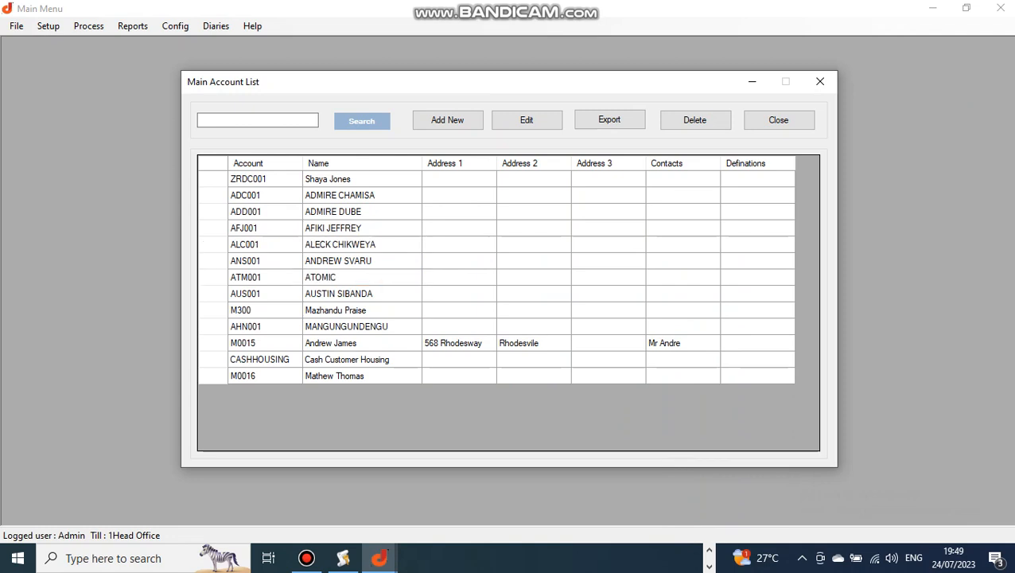
click(362, 326)
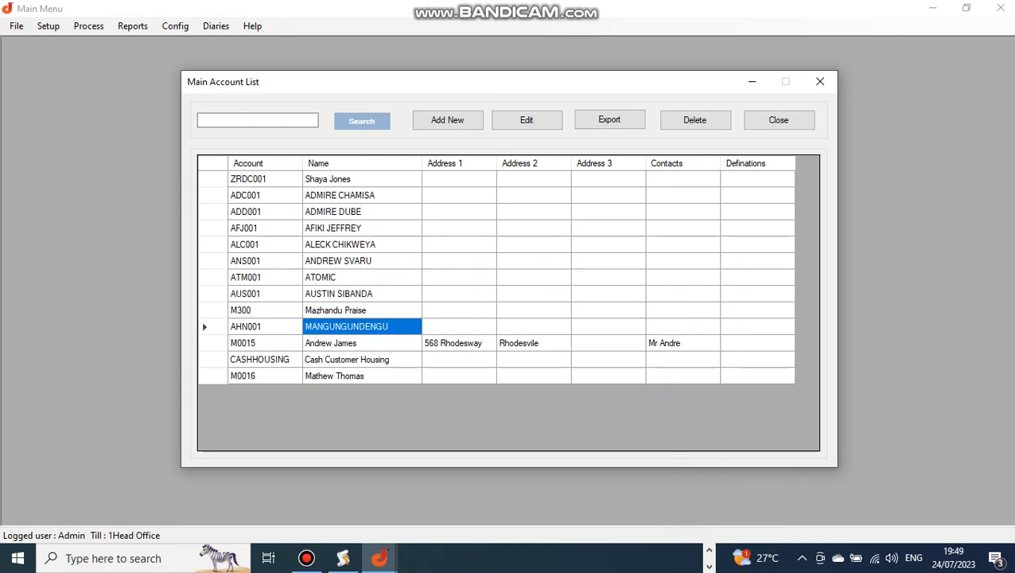
click(778, 120)
click(47, 26)
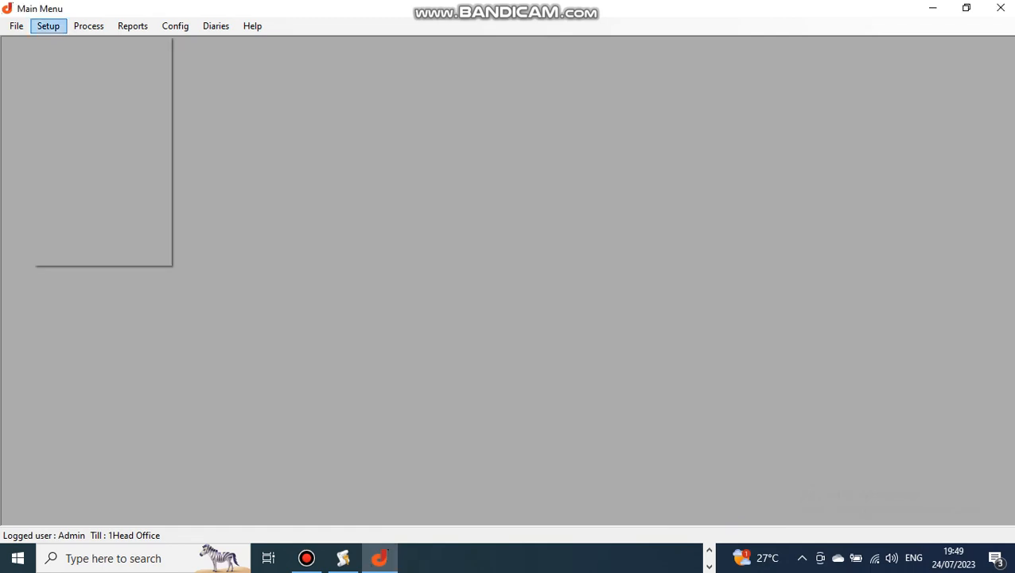
click(78, 173)
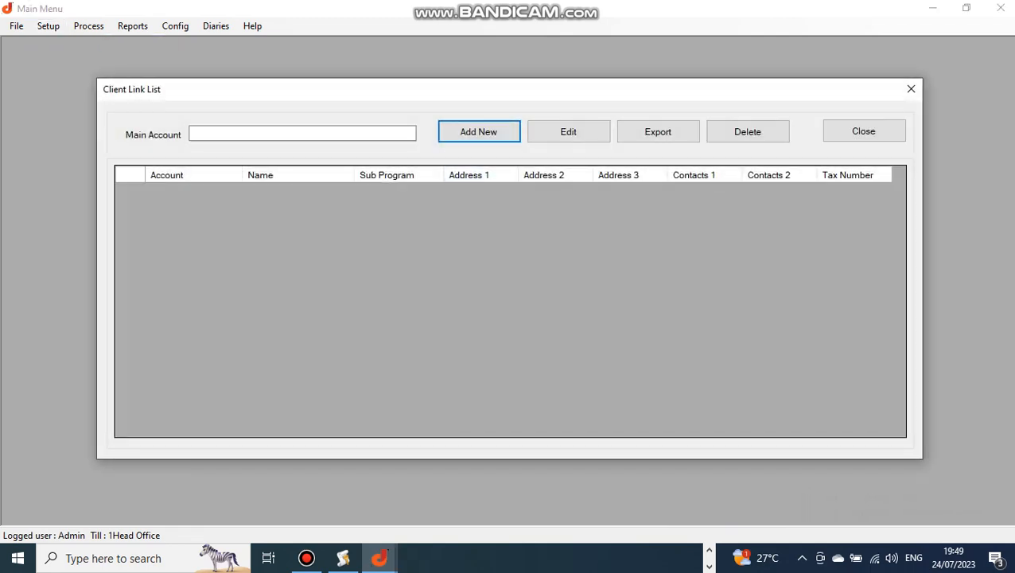
click(303, 133)
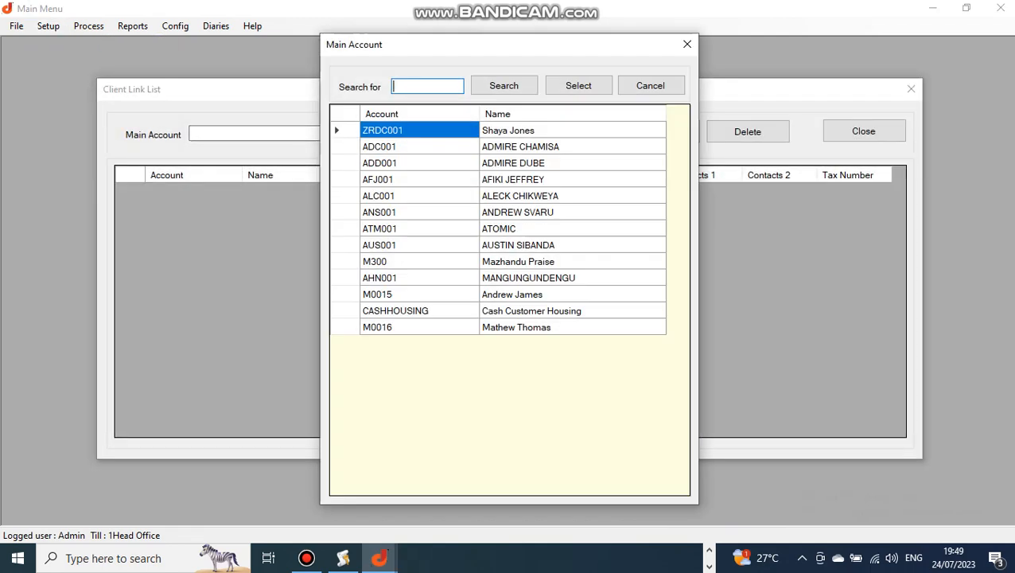
click(530, 278)
double_click(529, 278)
key(Return)
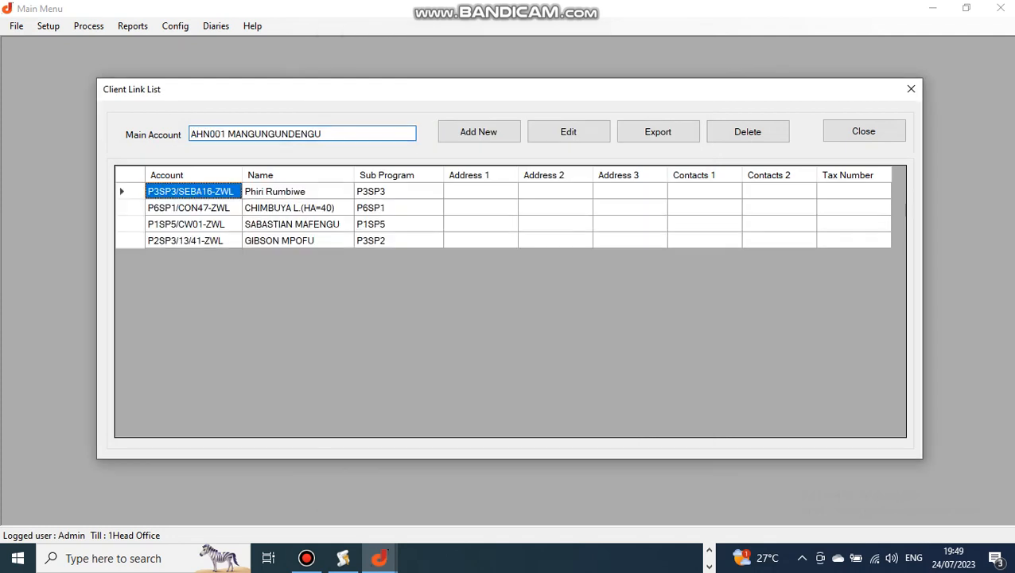
Examine the linked client accounts' names and their sub program codes.
click(291, 241)
click(291, 225)
click(291, 207)
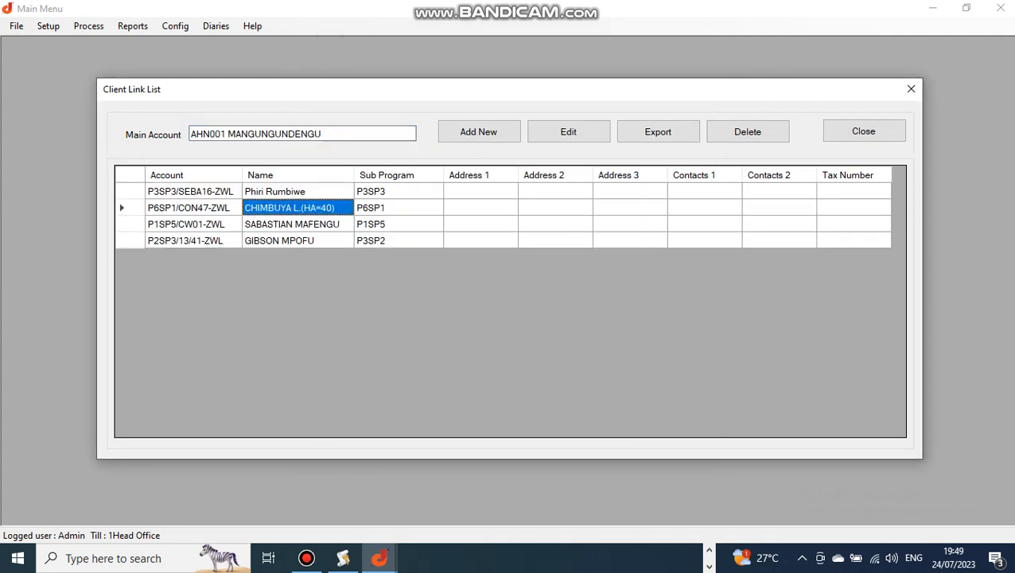
click(291, 192)
click(291, 208)
click(290, 240)
click(386, 192)
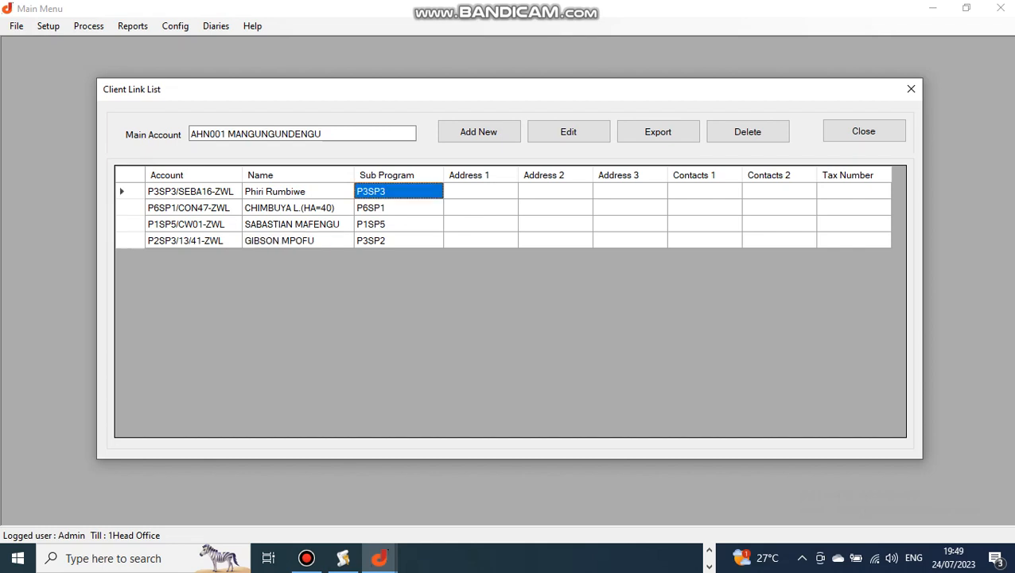
click(386, 208)
click(386, 224)
click(386, 241)
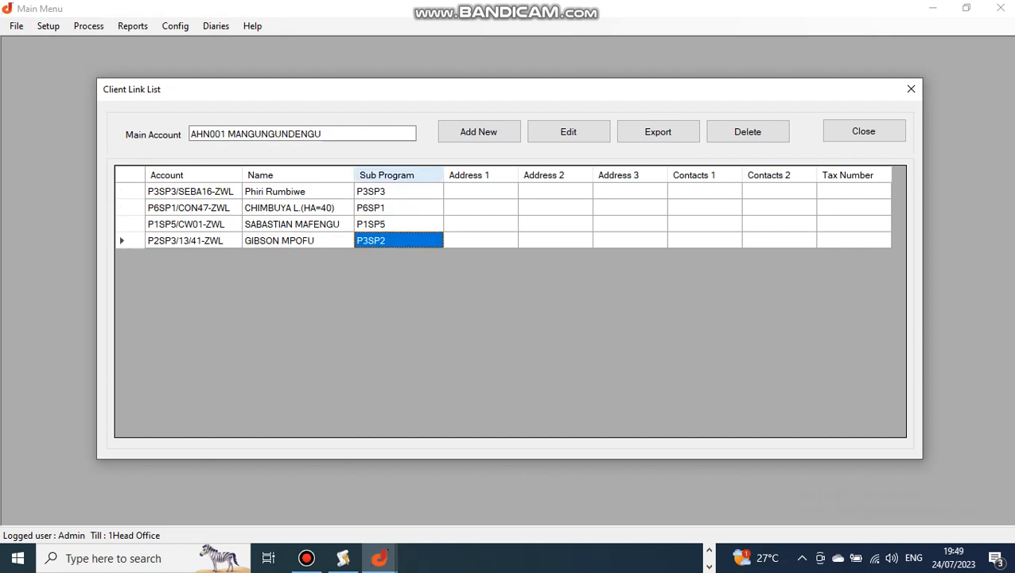
Start a new client link and browse the Sage account listing before closing it.
click(479, 131)
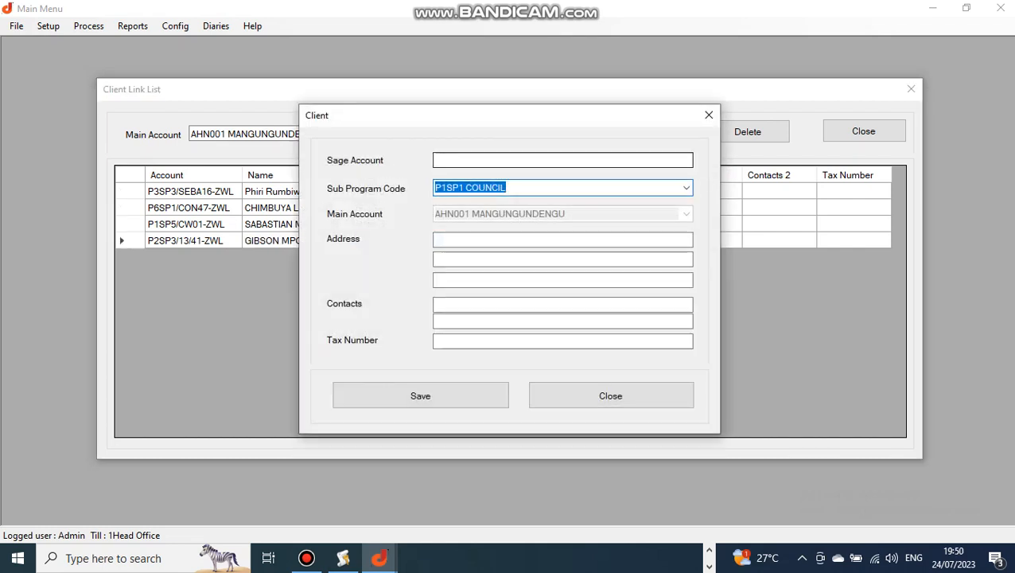
click(509, 160)
scroll(509, 303, down, 20)
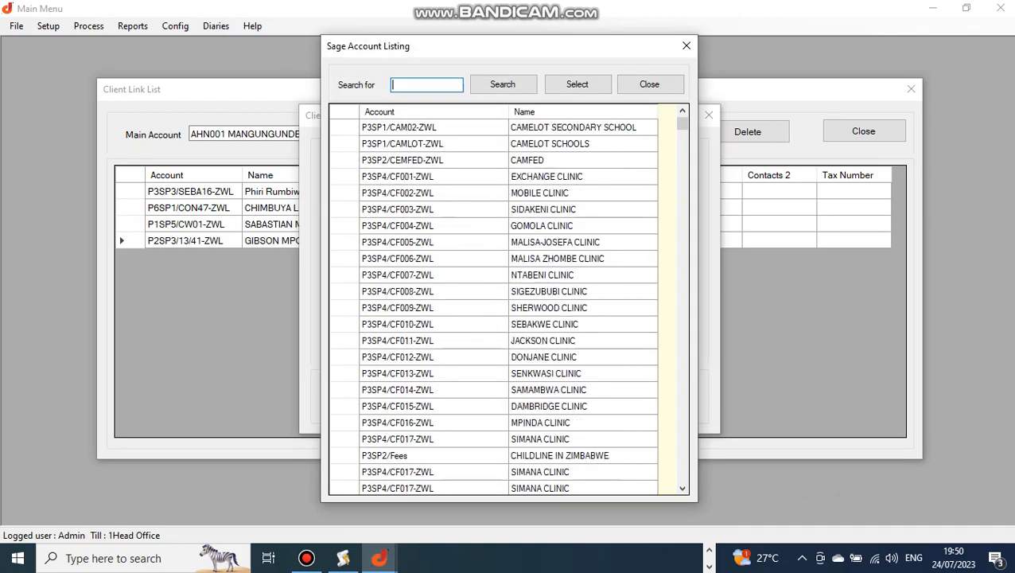
scroll(509, 303, down, 20)
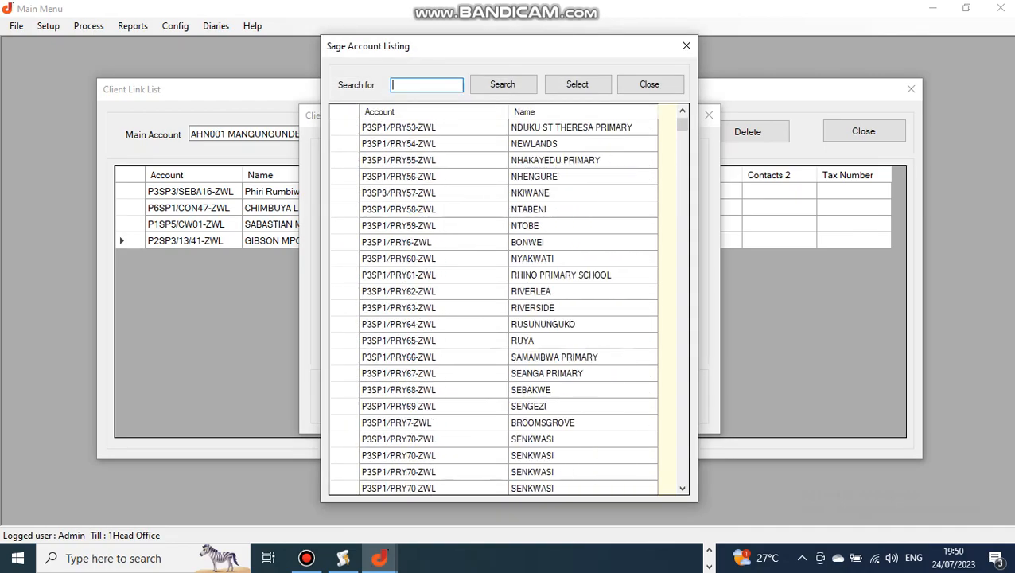
scroll(510, 302, down, 20)
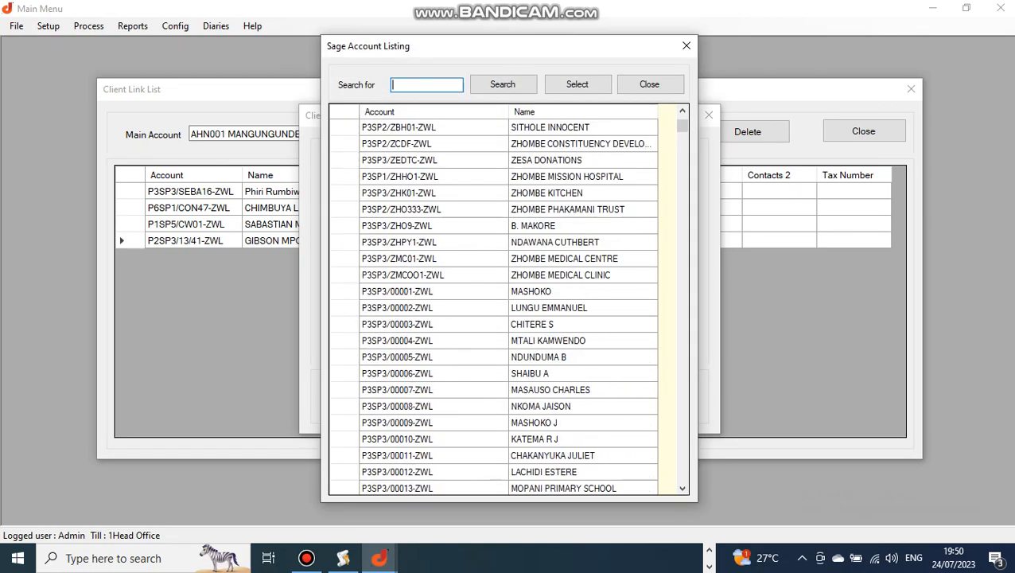
scroll(510, 303, down, 7)
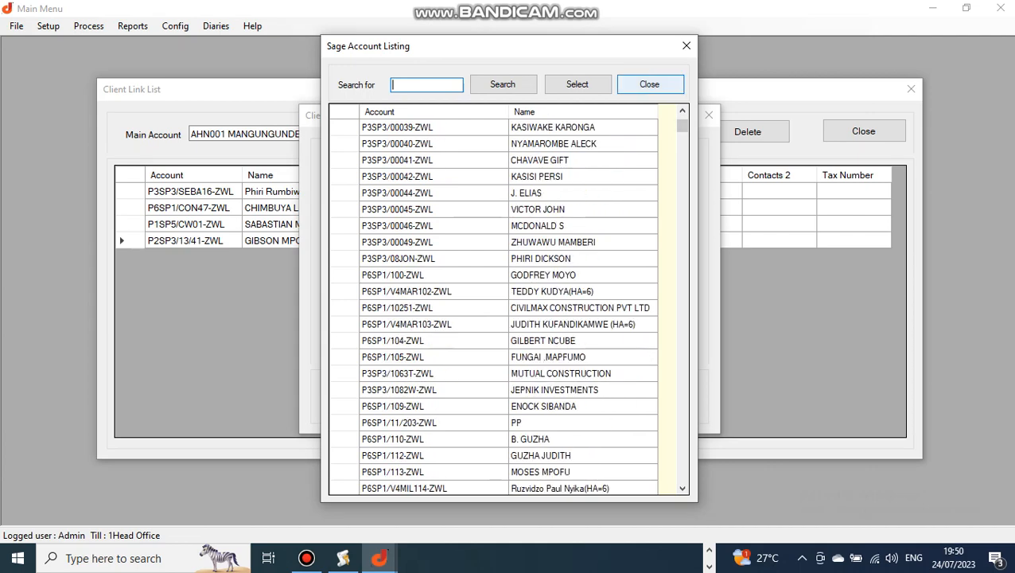
click(649, 83)
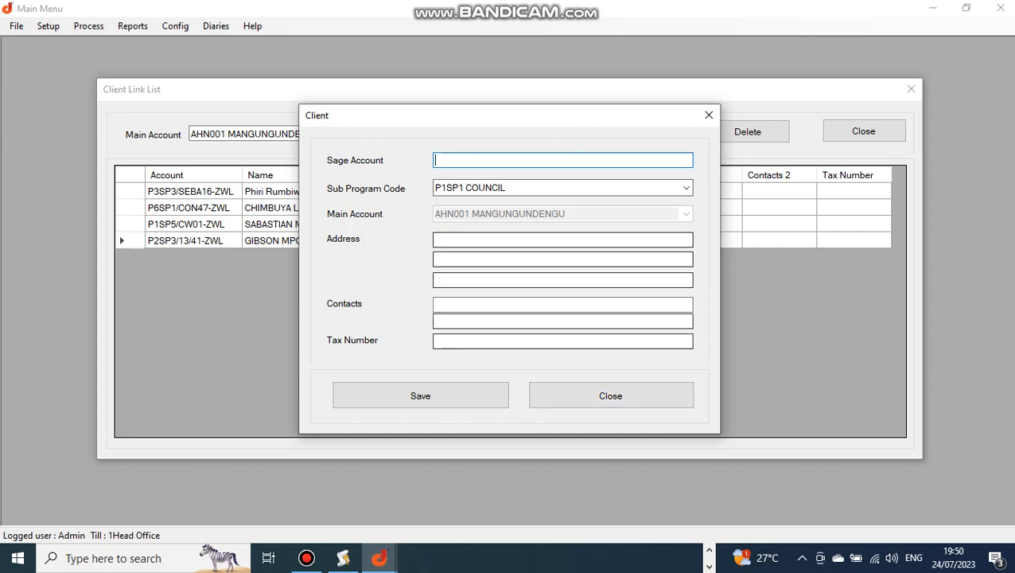
Browse the sub program code options, then close the client dialog and the client link list.
click(686, 188)
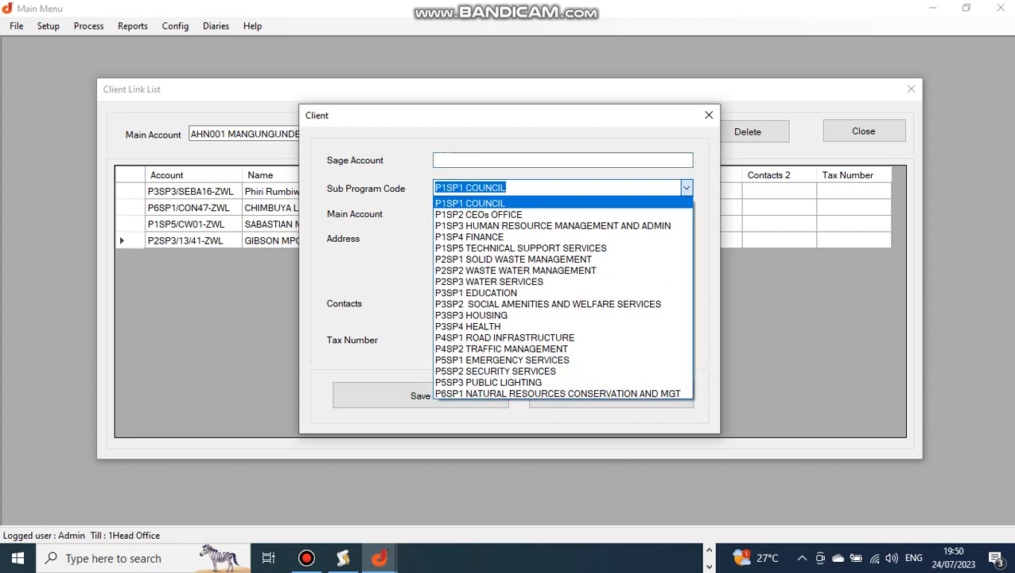
click(686, 188)
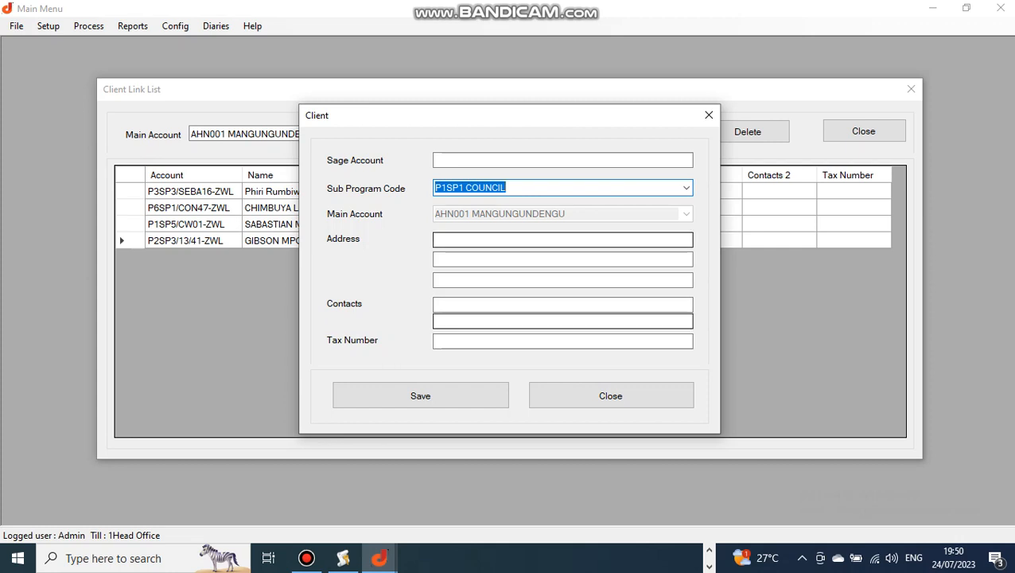
click(610, 395)
click(864, 131)
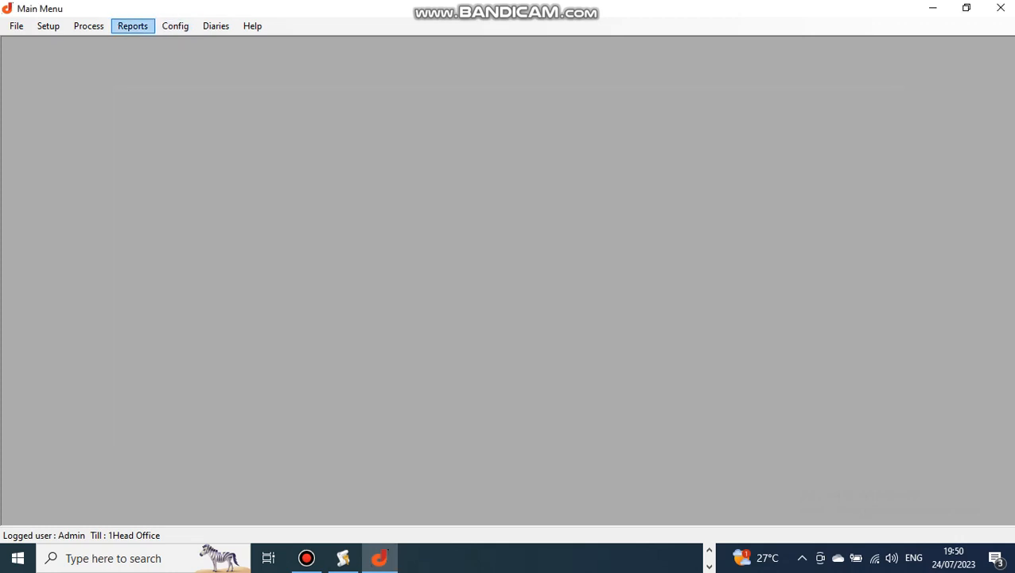
Open the services list, review each service's sub program code, and close it.
click(48, 25)
click(72, 107)
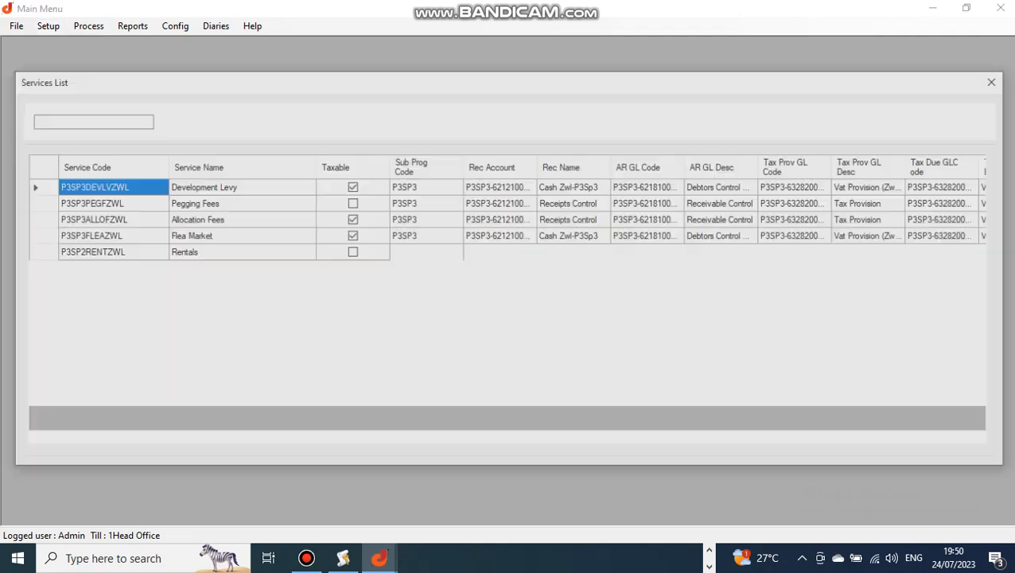
click(723, 301)
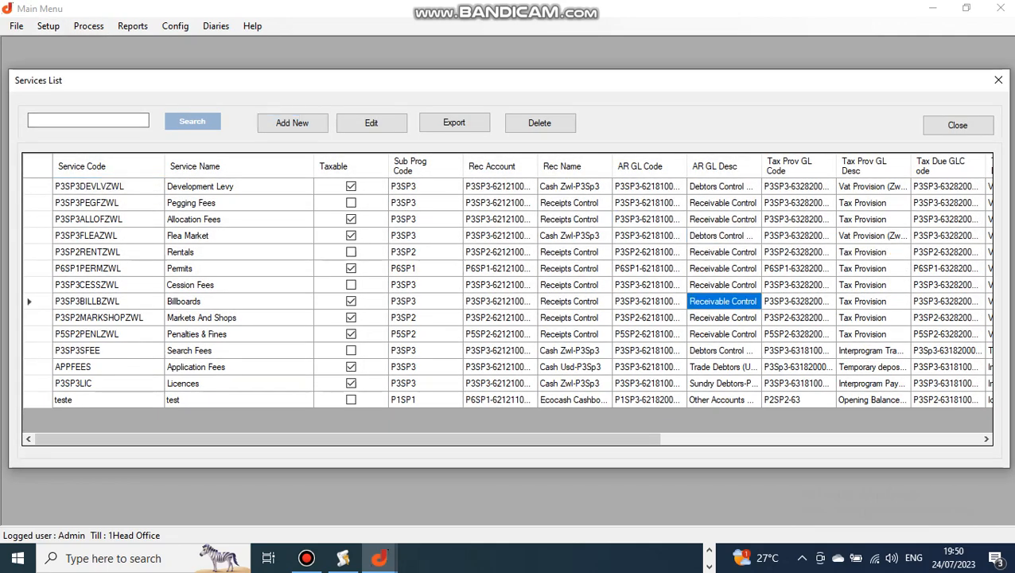
click(425, 203)
click(425, 252)
click(425, 301)
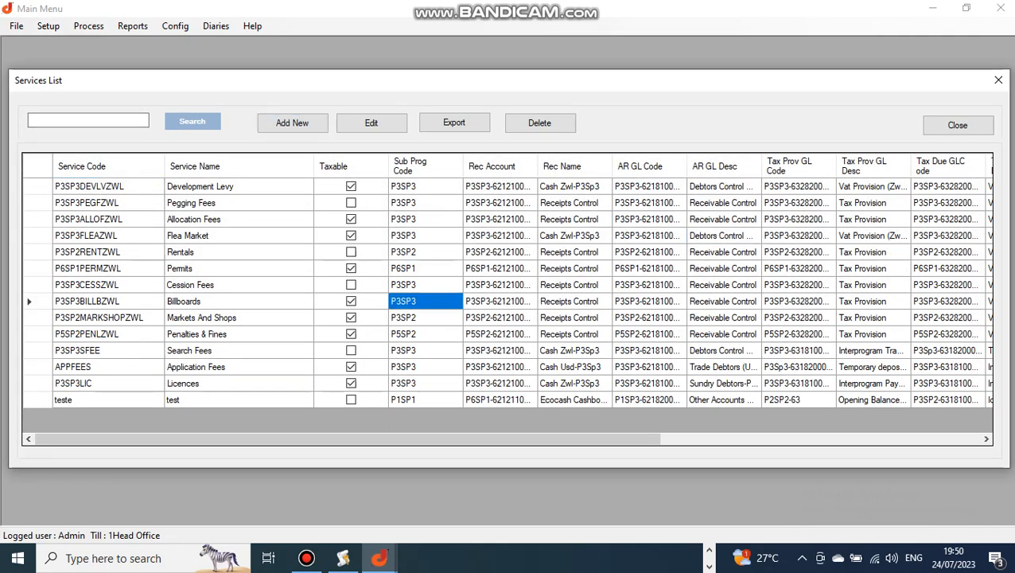
click(425, 367)
click(425, 383)
click(958, 125)
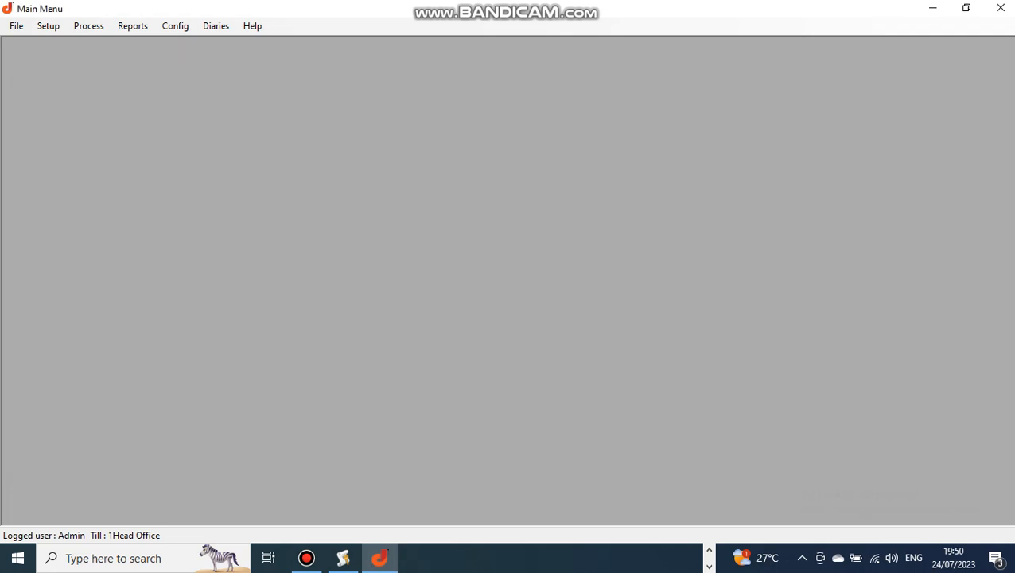
Open the analysis group list, review its groups, and close it.
click(47, 26)
click(88, 189)
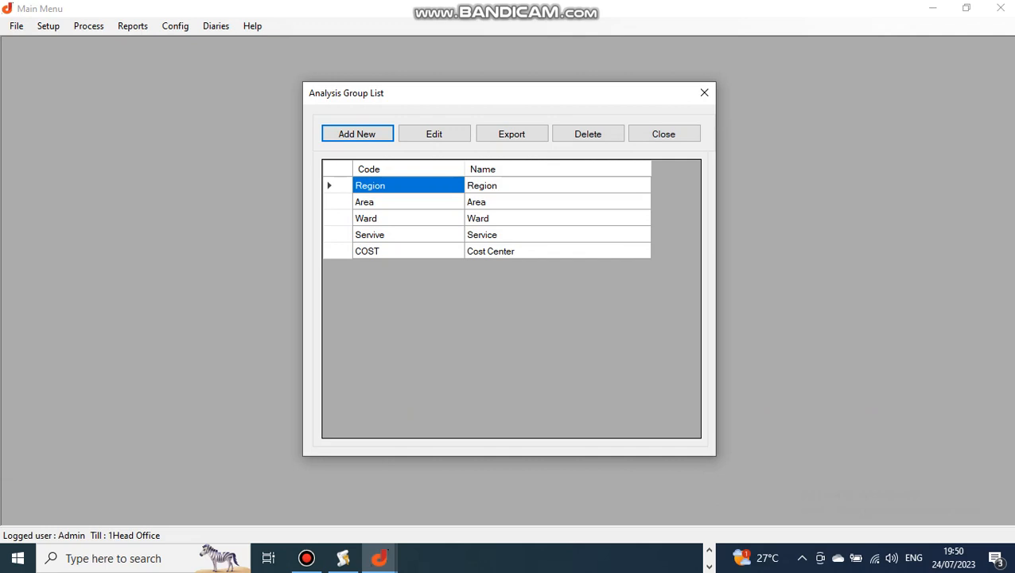
click(509, 202)
click(510, 219)
click(509, 235)
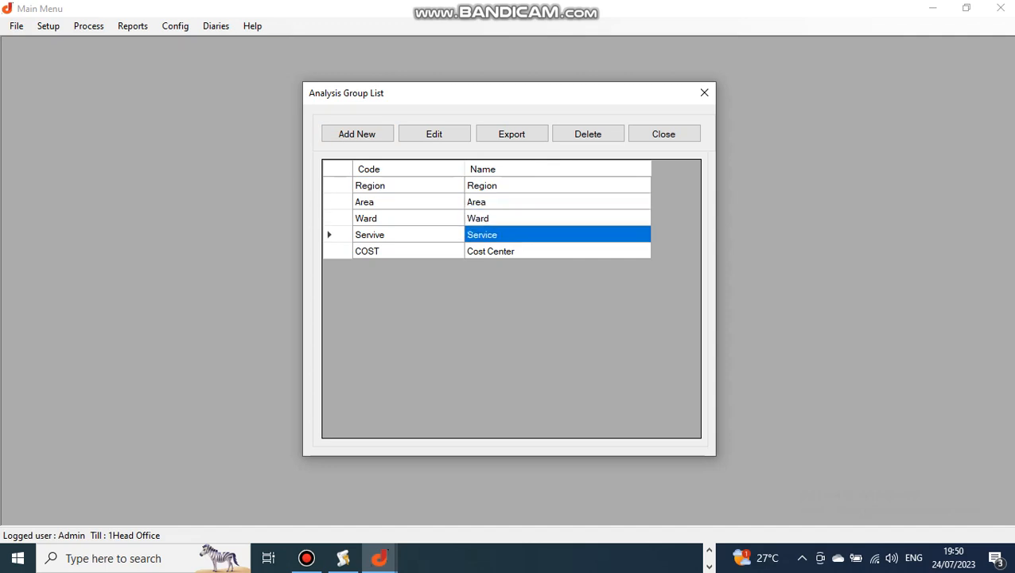
click(557, 251)
click(664, 133)
Open the analysis list and review the analysis codes and their group names.
click(48, 26)
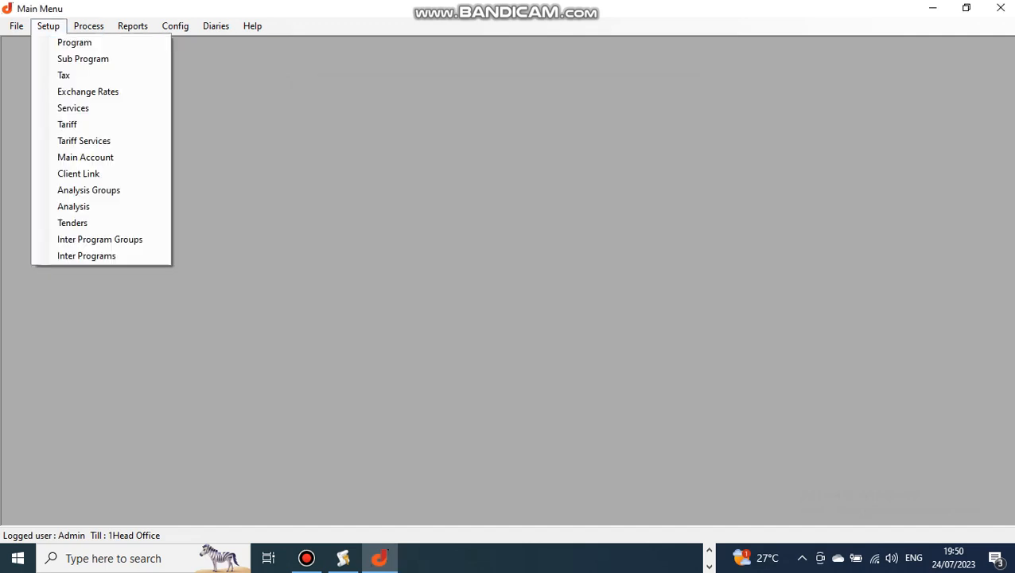
click(73, 207)
click(424, 223)
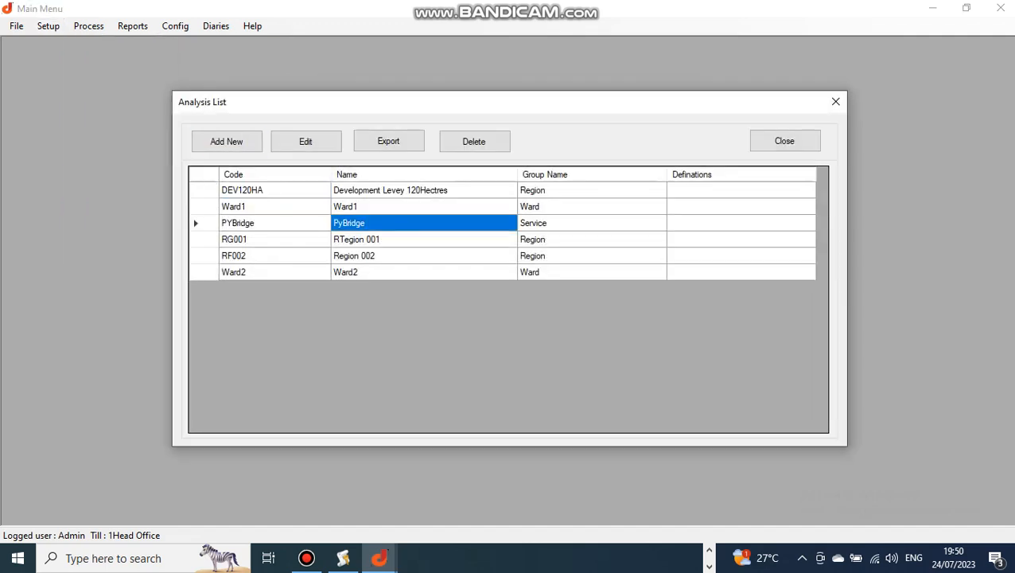
click(423, 255)
click(592, 206)
click(592, 239)
click(591, 272)
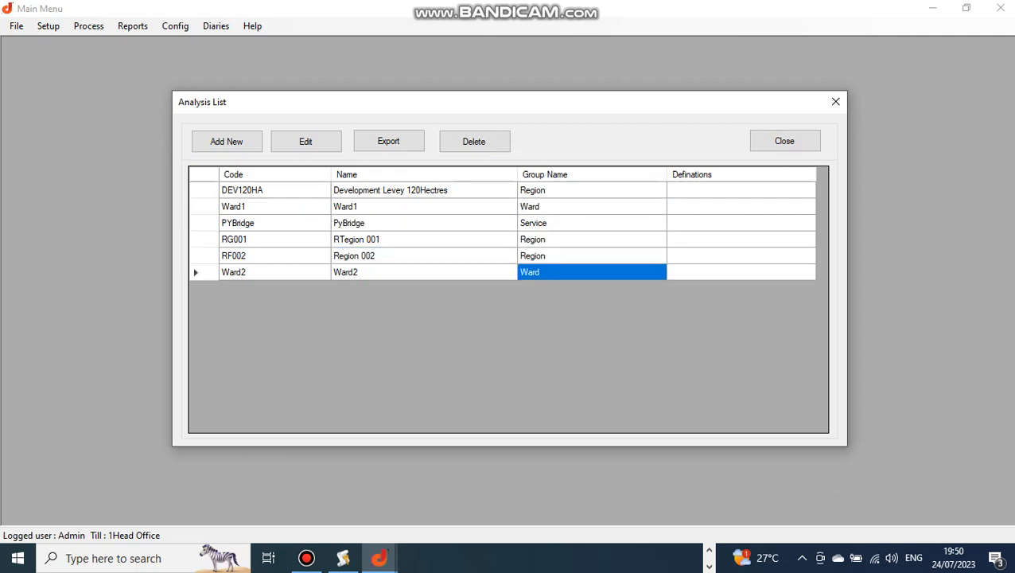
Open the Ward2 analysis entry, inspect its group options, and close it and the analysis list without saving.
click(306, 141)
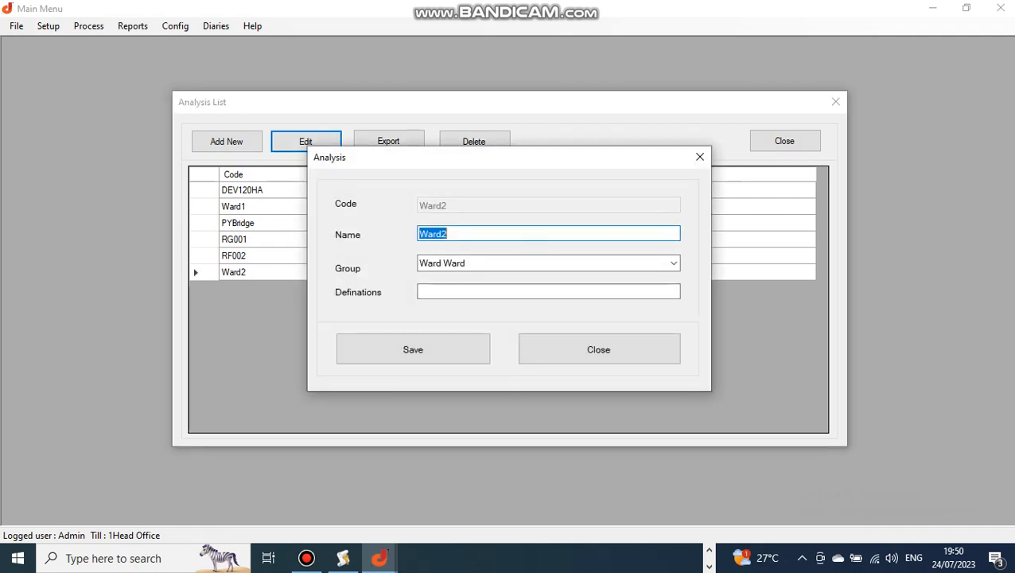
click(674, 263)
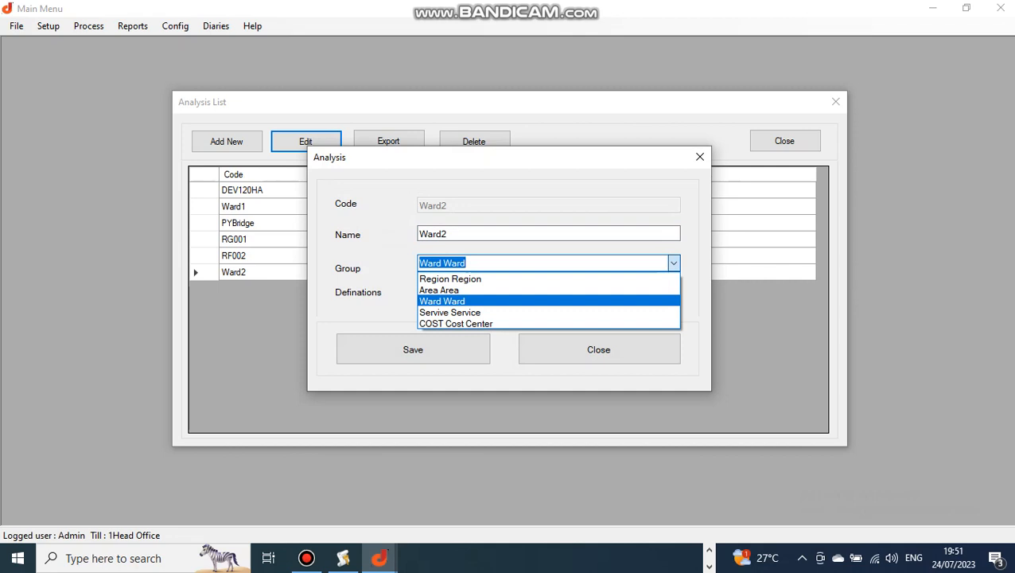
click(674, 263)
click(674, 264)
click(674, 264)
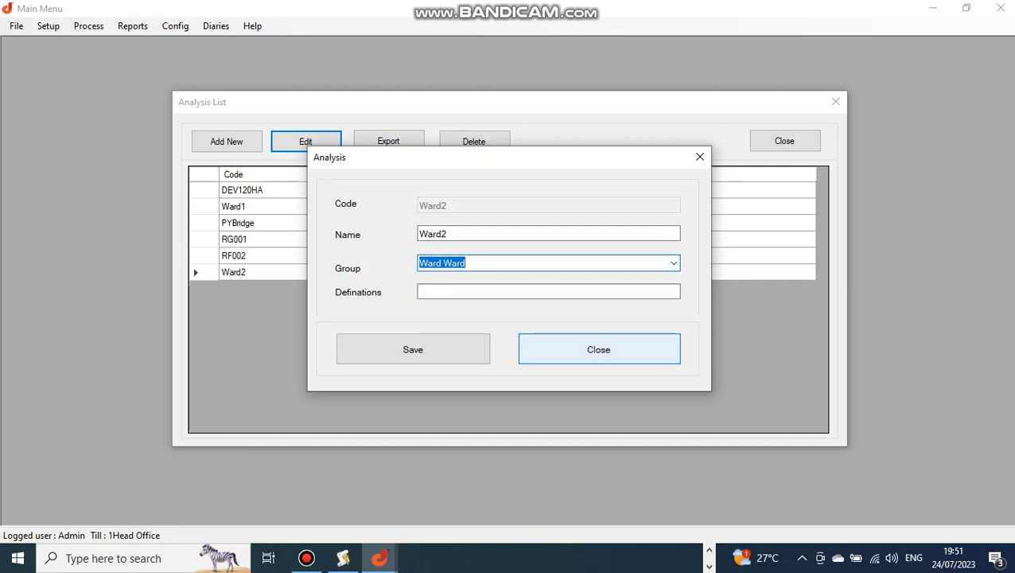
click(599, 349)
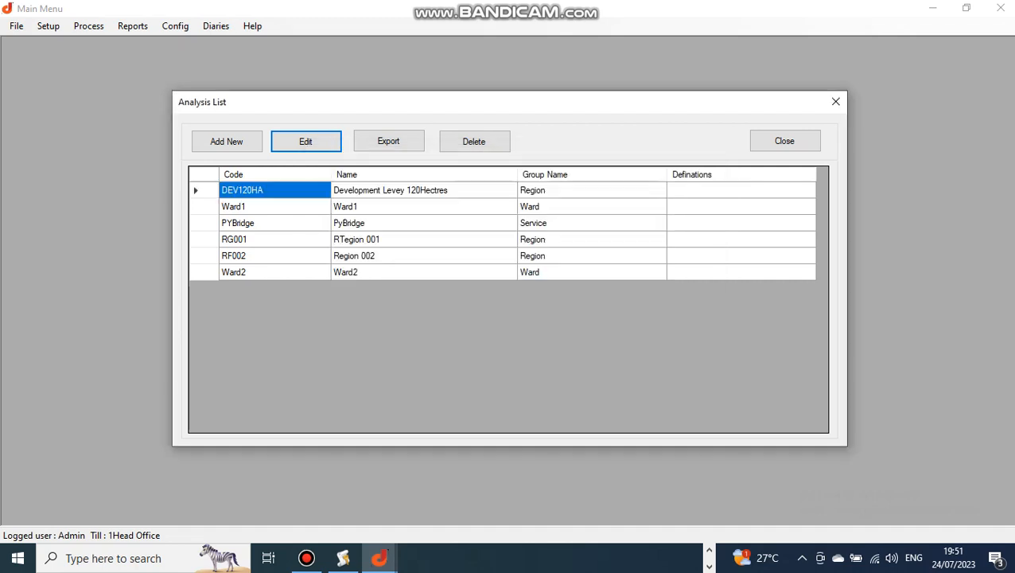
click(784, 141)
Open the tenders list and review each tender's currency.
click(48, 26)
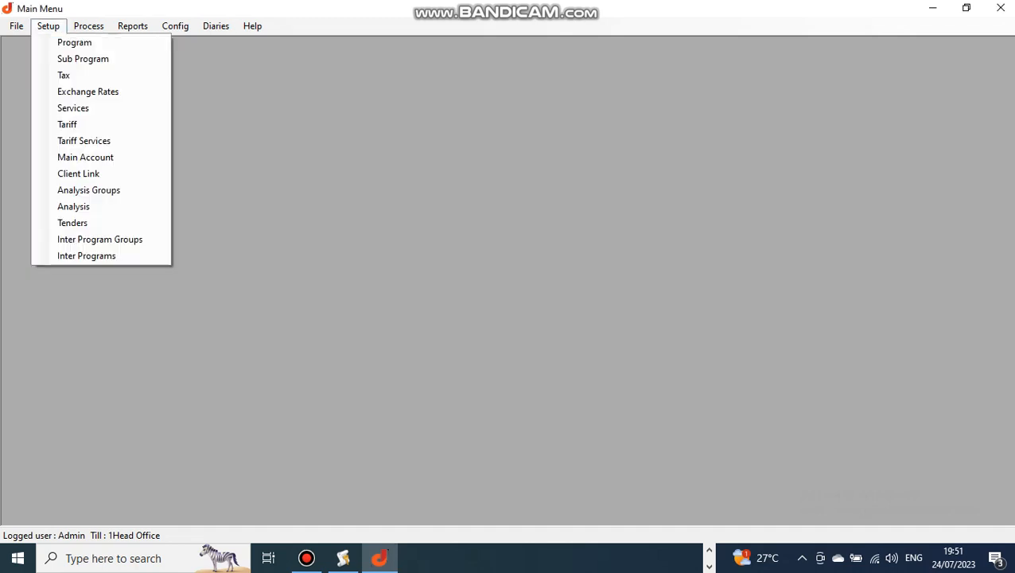
click(72, 222)
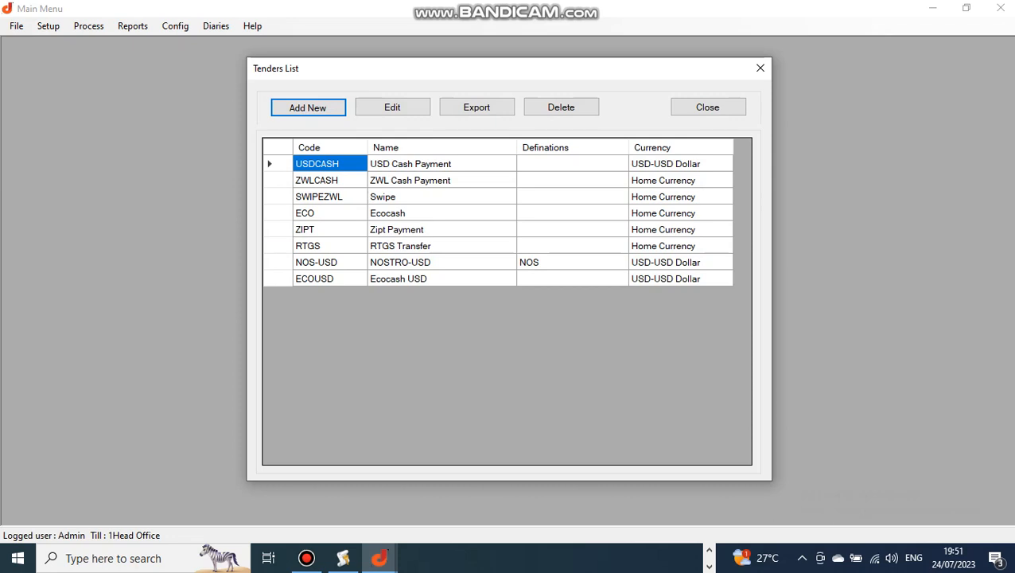
click(680, 278)
click(681, 246)
click(680, 213)
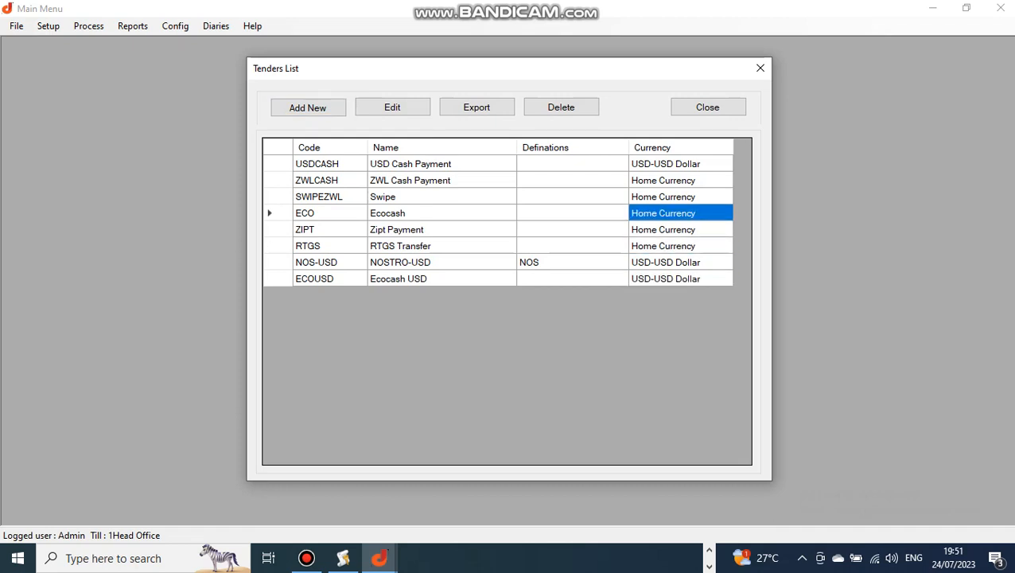
click(681, 197)
click(680, 246)
click(681, 278)
click(680, 262)
click(681, 229)
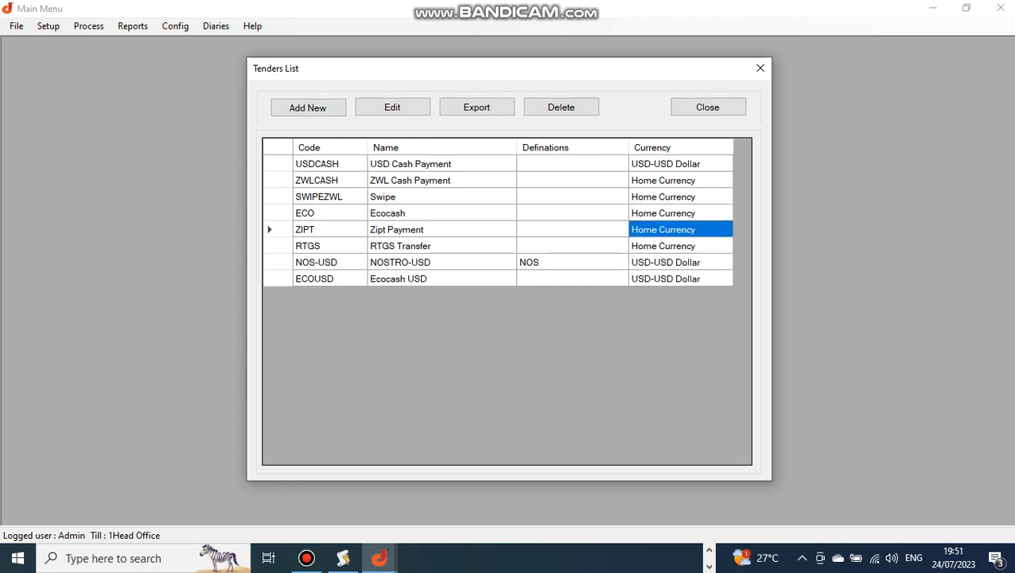
Review the remaining tenders' currencies and close the tenders list.
click(680, 213)
click(681, 196)
click(681, 180)
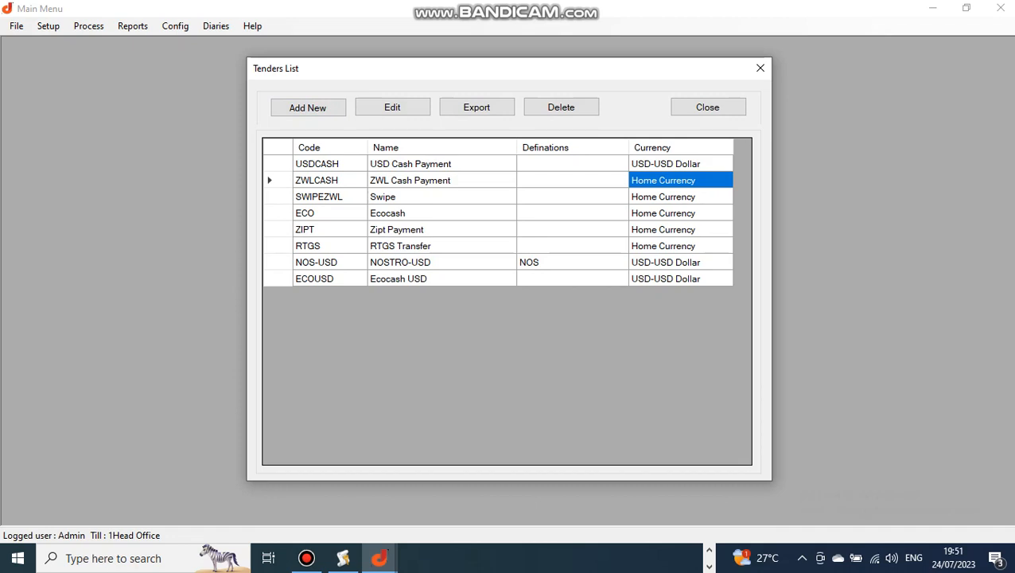
click(709, 107)
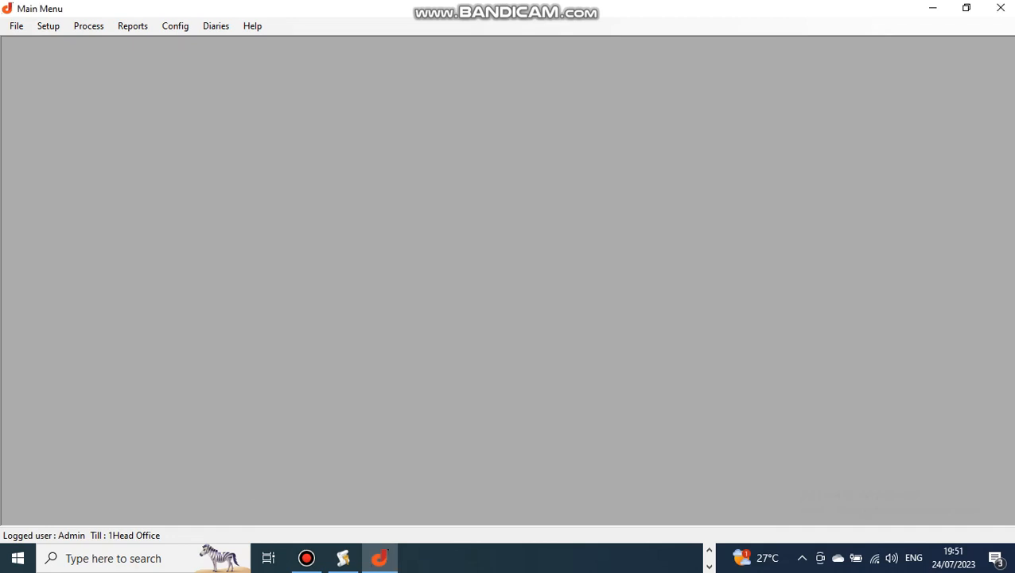
Open the inter program groups list, review its groups, and close it.
click(48, 25)
click(72, 238)
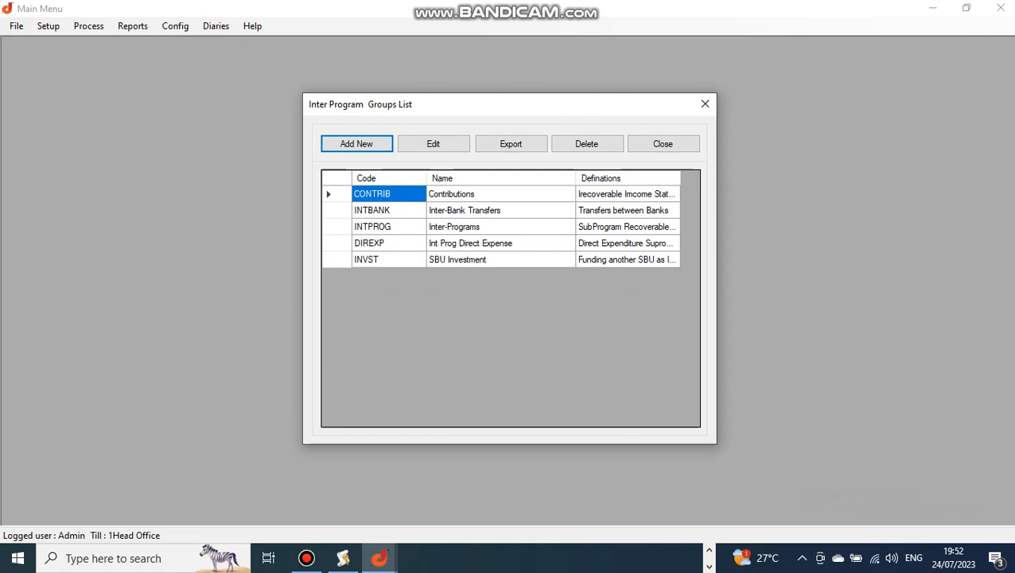
click(663, 143)
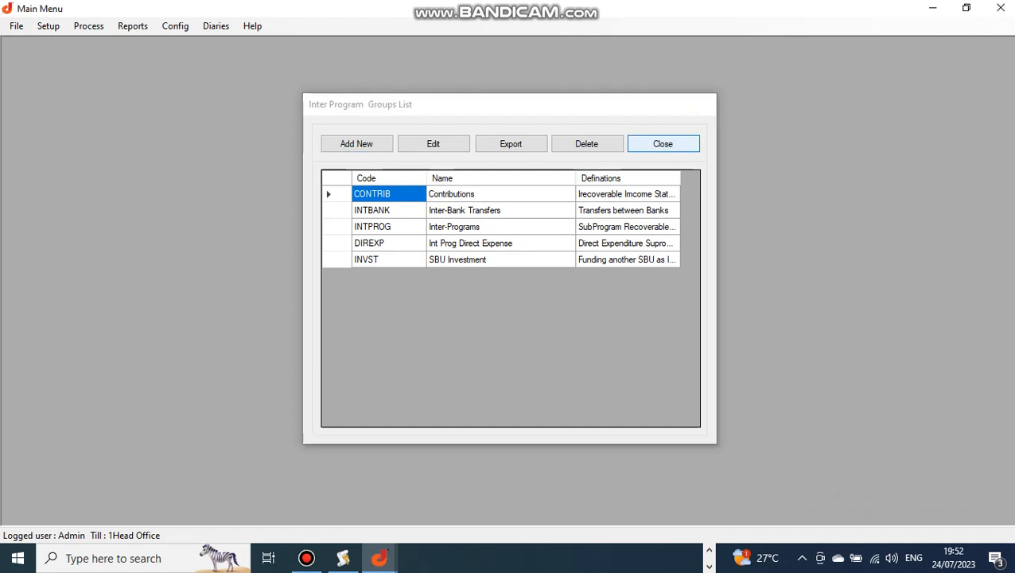
Open the P3SP3-P1SP4 inter program entry and inspect its from and to sub programs and GL accounts.
click(48, 25)
click(80, 255)
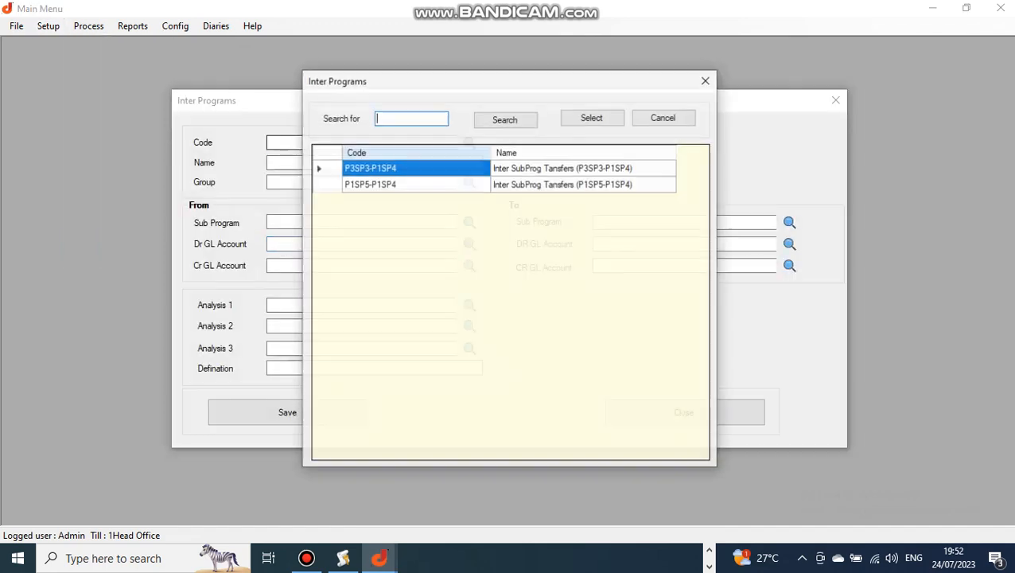
key(Return)
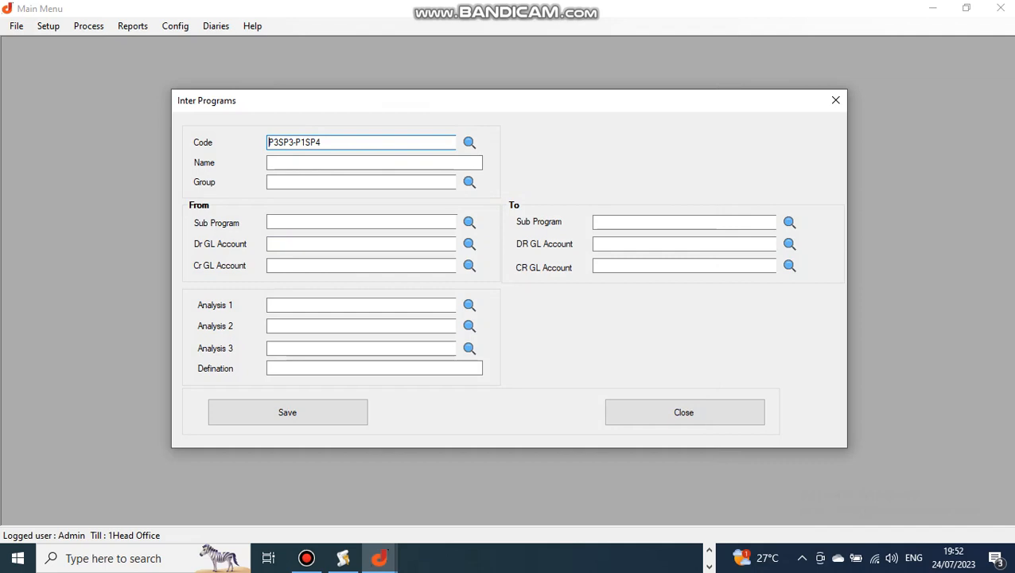
key(Tab)
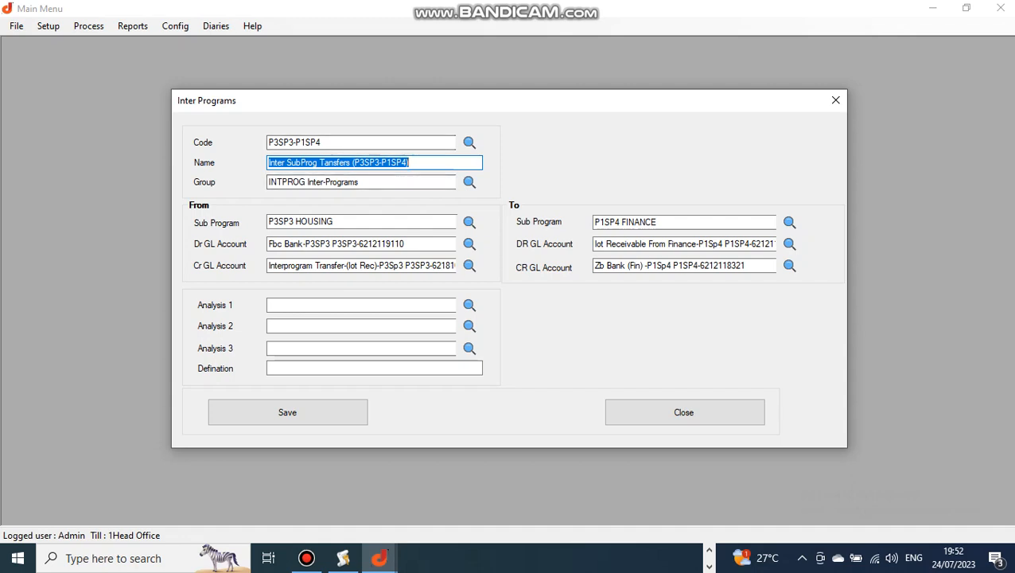
click(342, 222)
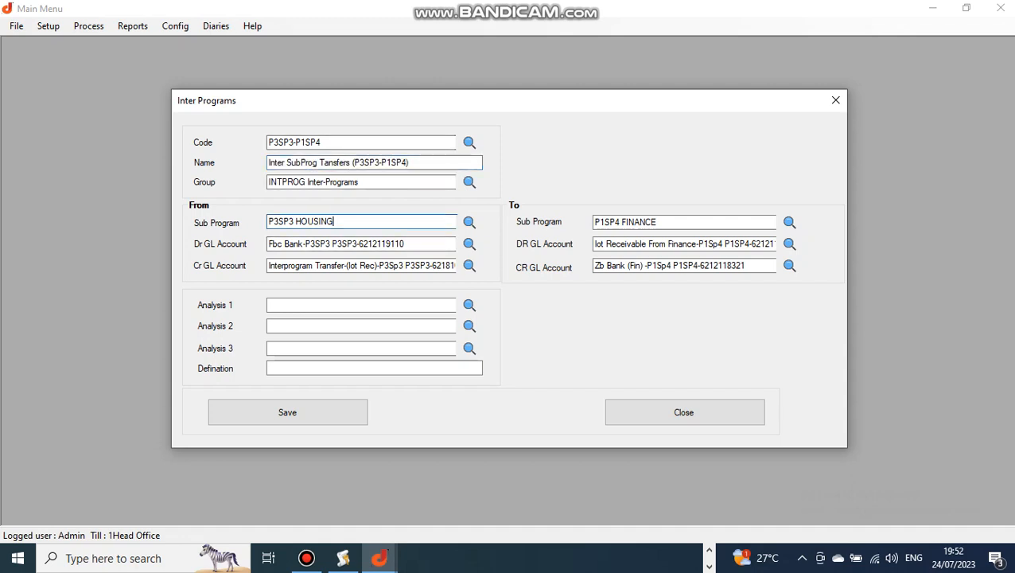
click(665, 222)
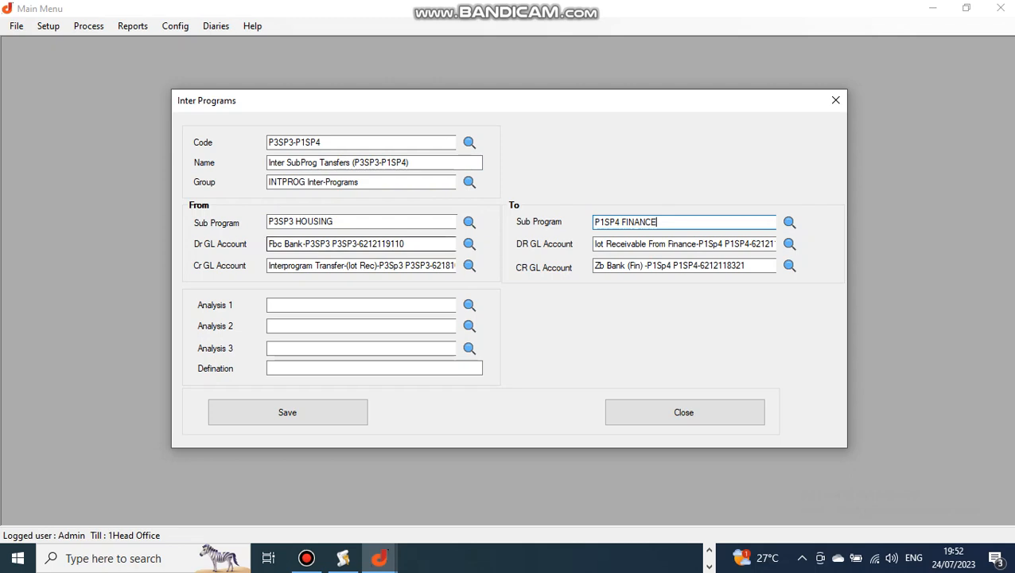
click(372, 245)
click(360, 266)
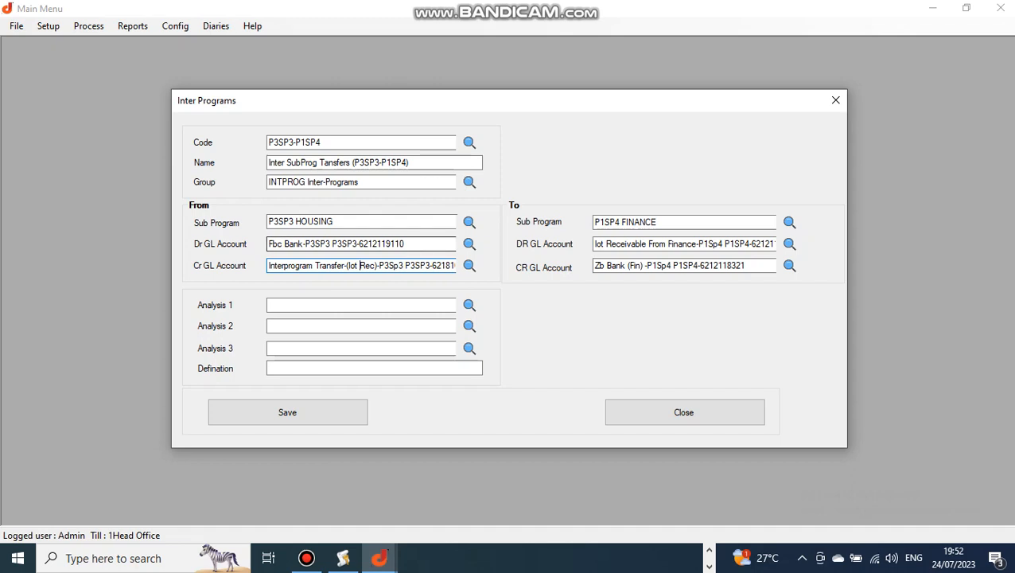
click(642, 245)
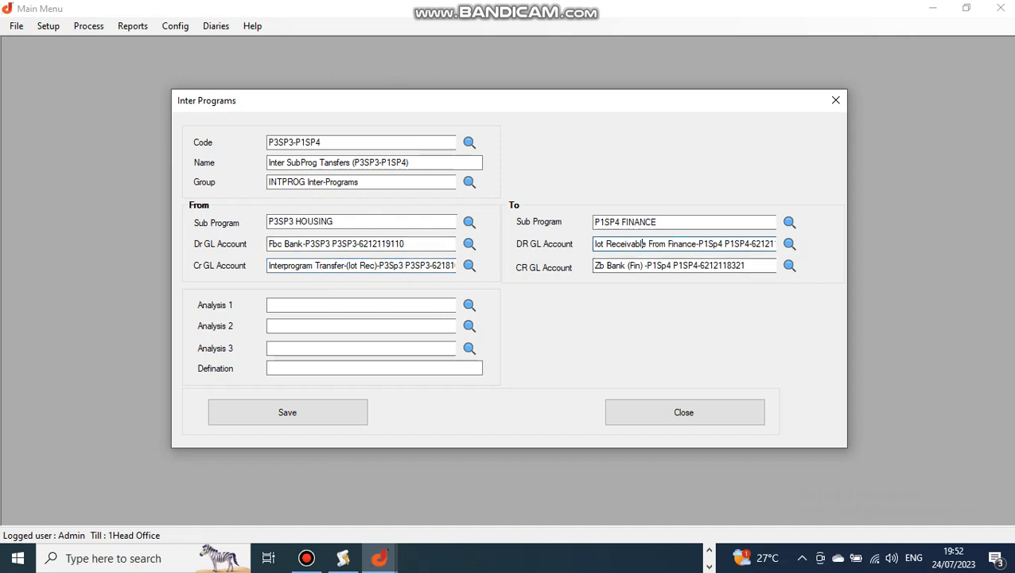
click(629, 266)
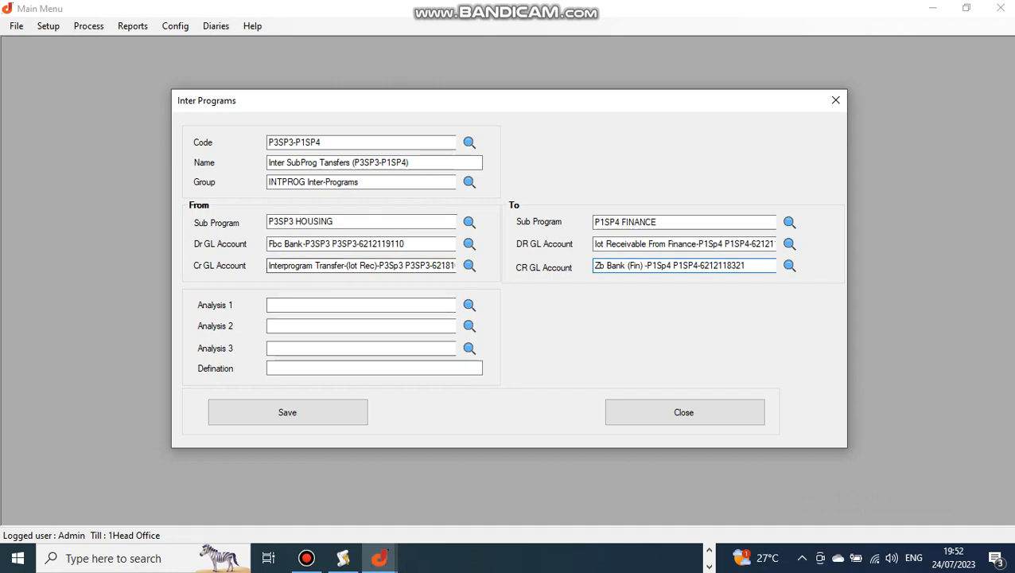
drag(411, 265, 269, 266)
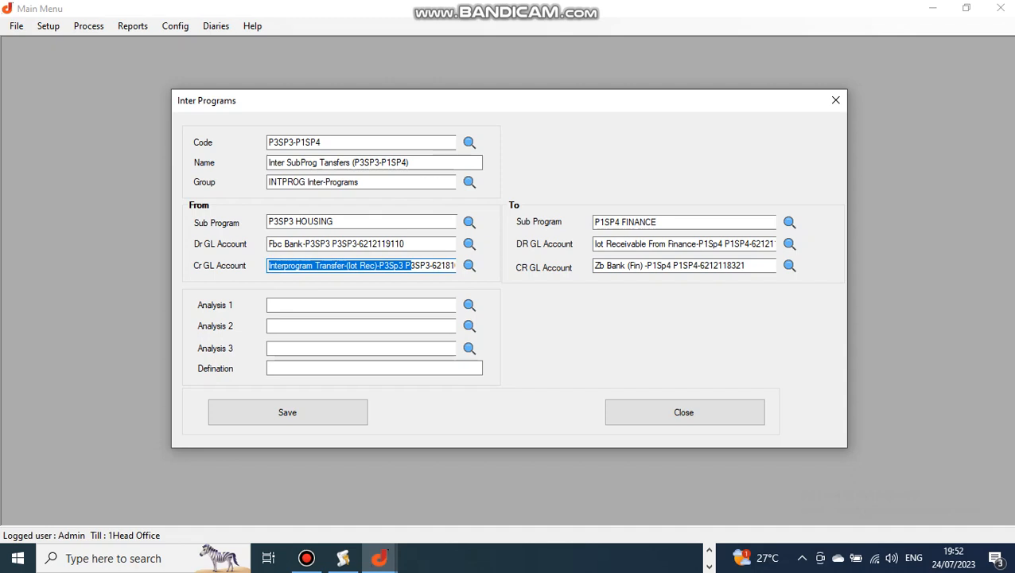
drag(593, 244, 775, 244)
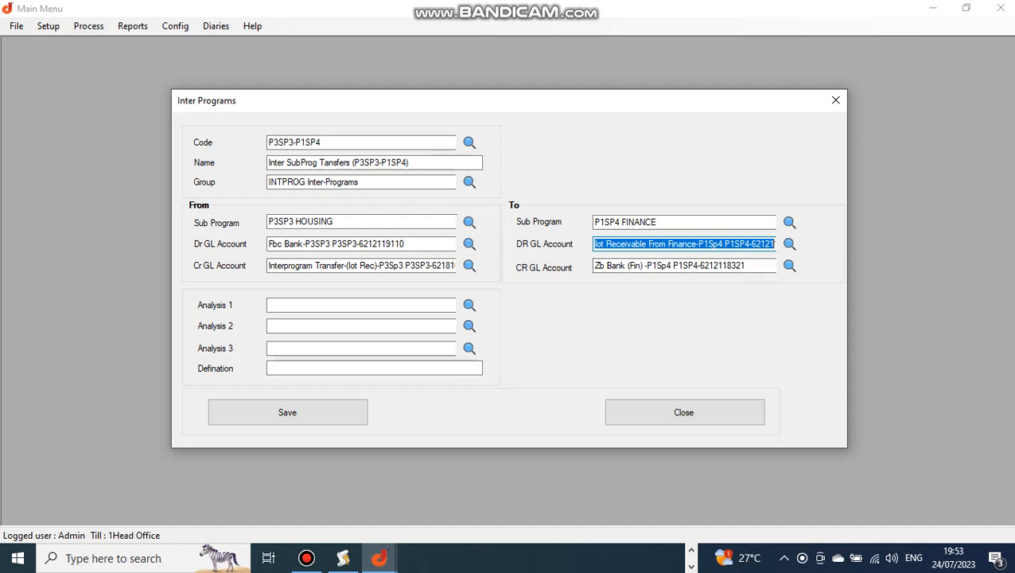
Set Analysis 1 to PyBridge and Analysis 2 to Region 002, and close the entry without saving.
click(469, 305)
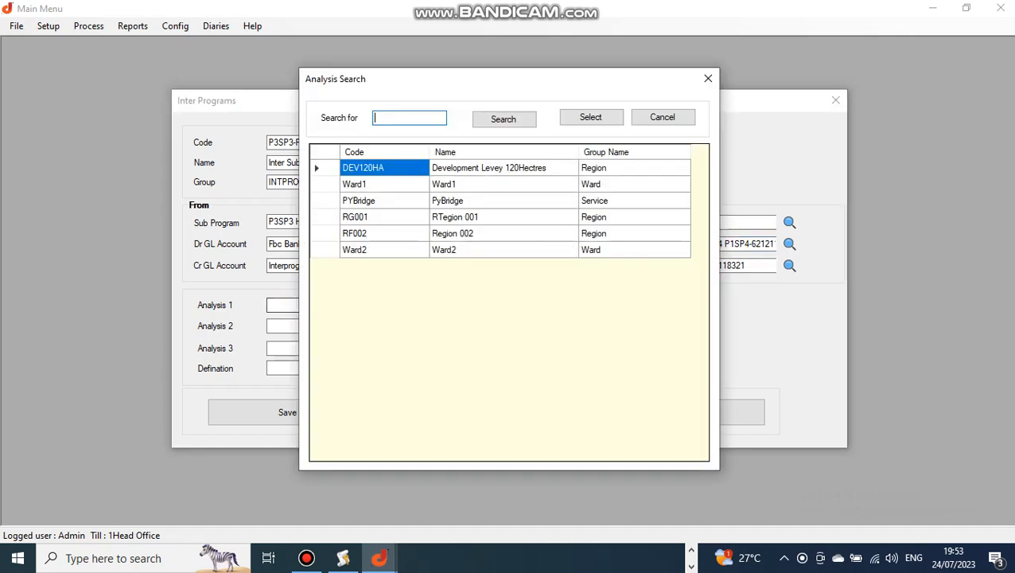
click(477, 200)
key(Return)
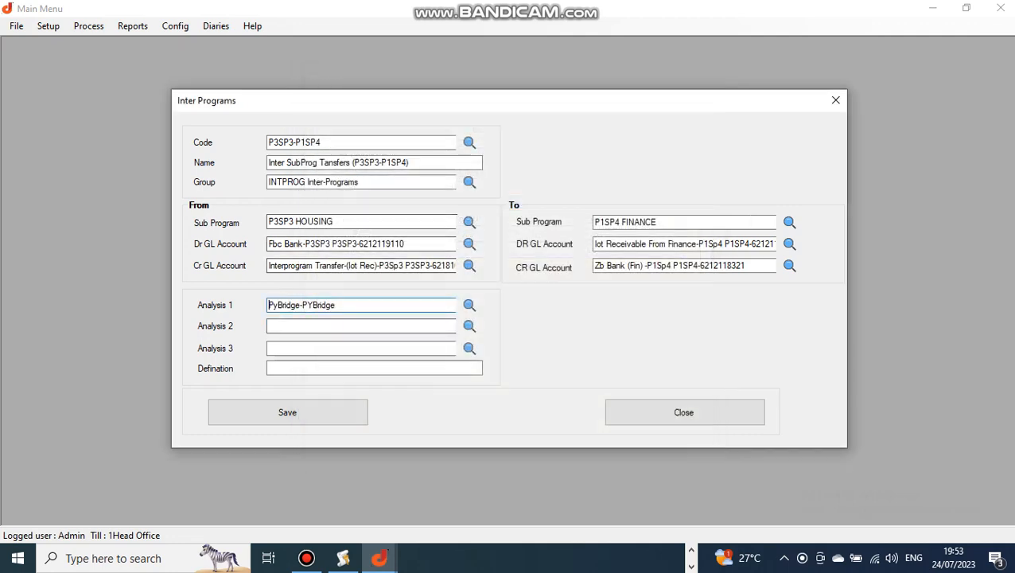
click(470, 326)
double_click(478, 231)
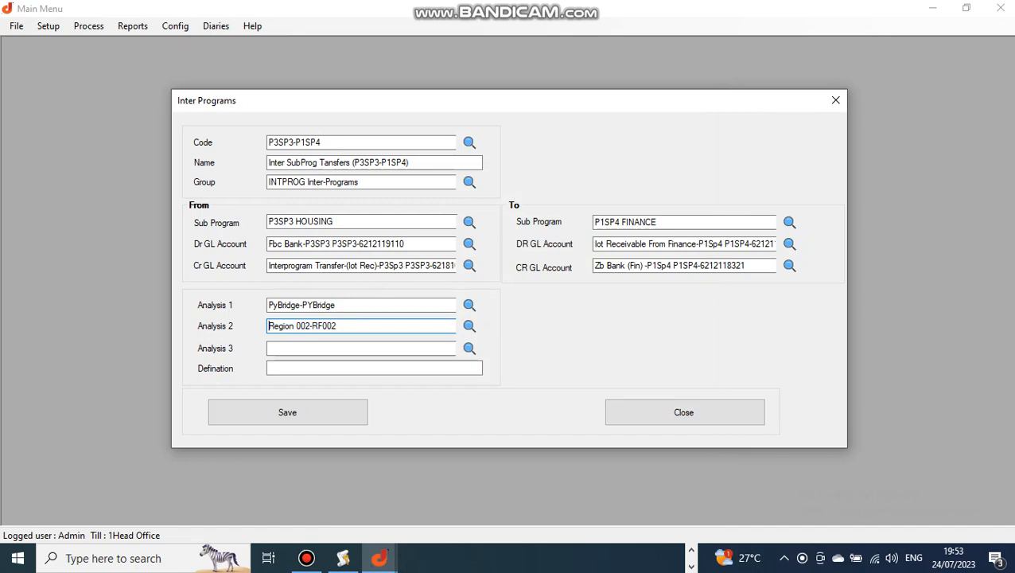
click(684, 412)
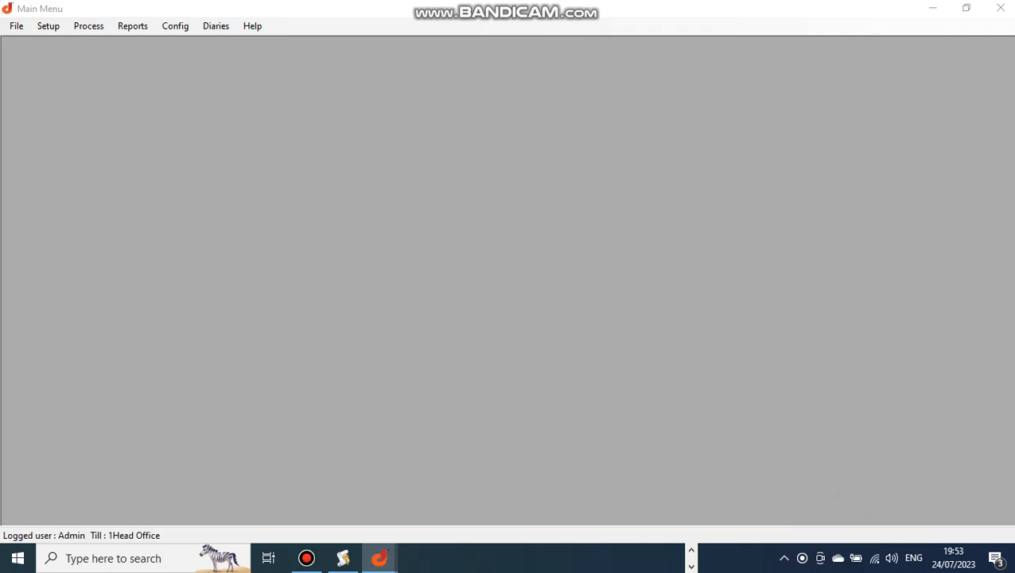
Minimize the billing system to switch to Sage 200 Evolution.
click(933, 7)
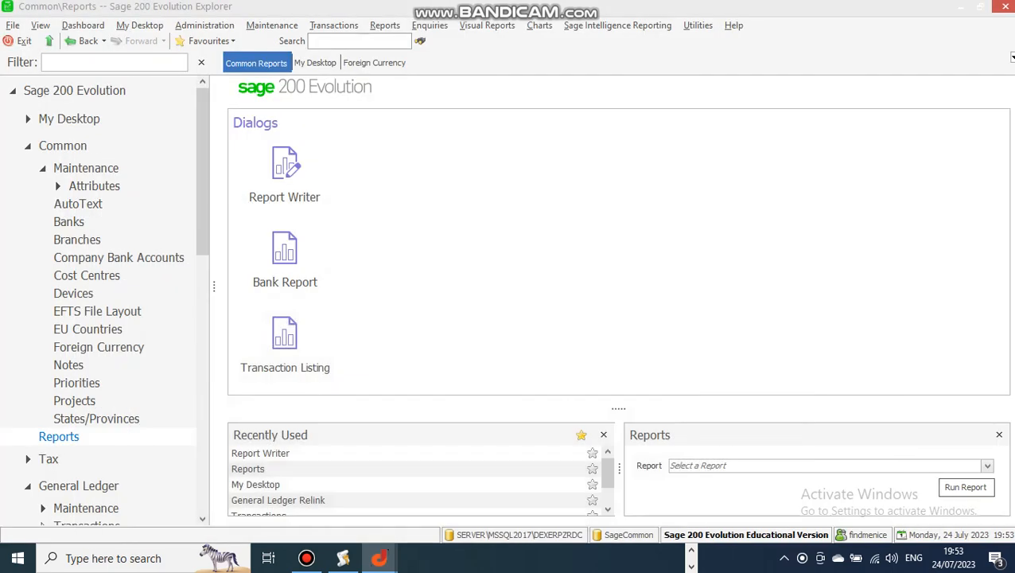